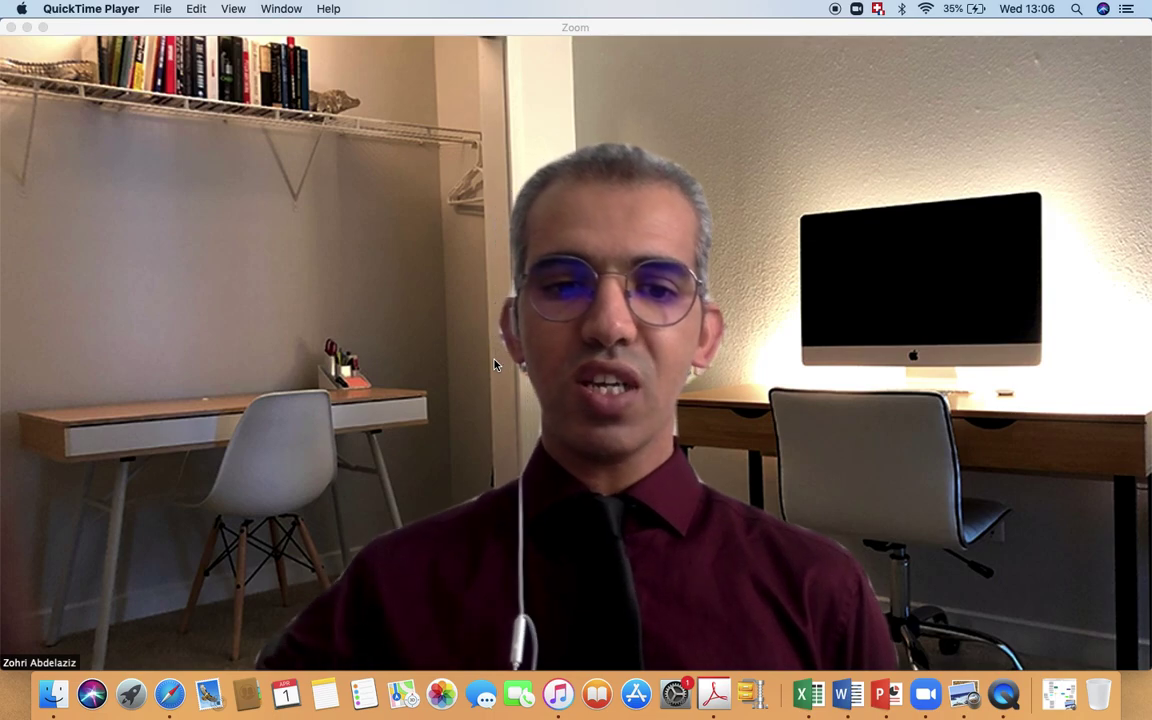
- Switch to Safari and open the mindmup.com website
{"action": "left_click", "coordinate": [175, 681]}
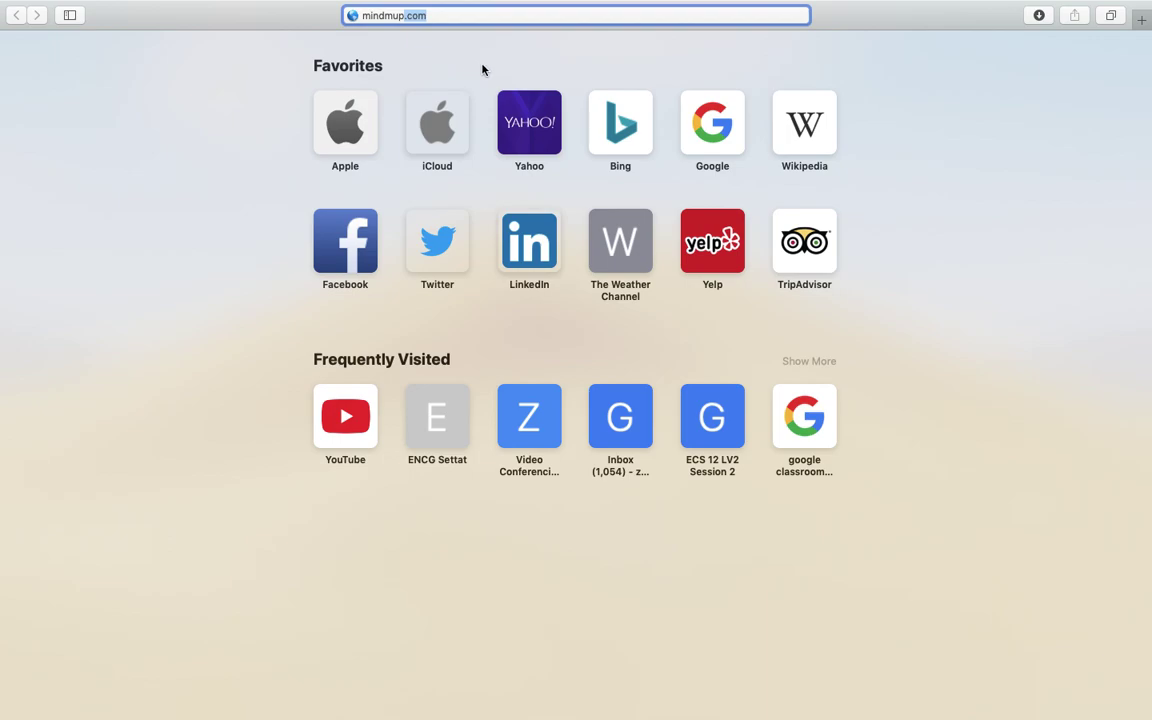
{"action": "left_click", "coordinate": [447, 16]}
{"action": "key", "text": "Return"}
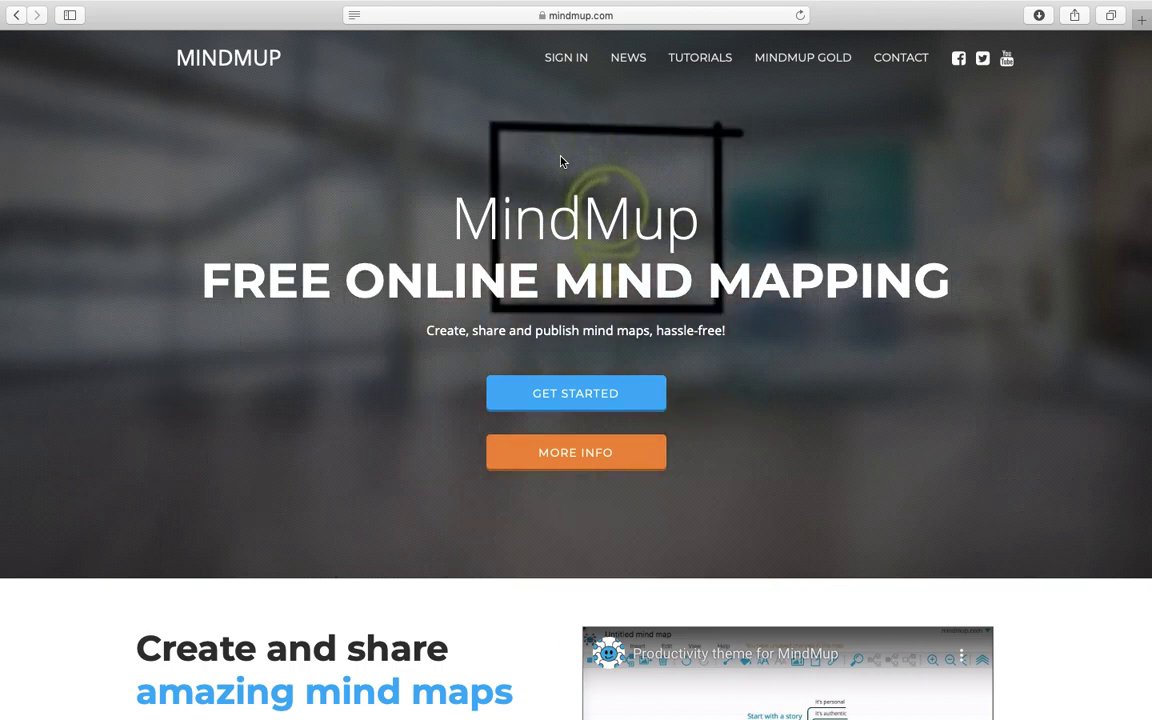
- Create a new map in MindMup Cloud and name its central node "Teleworking"
{"action": "left_click", "coordinate": [588, 403]}
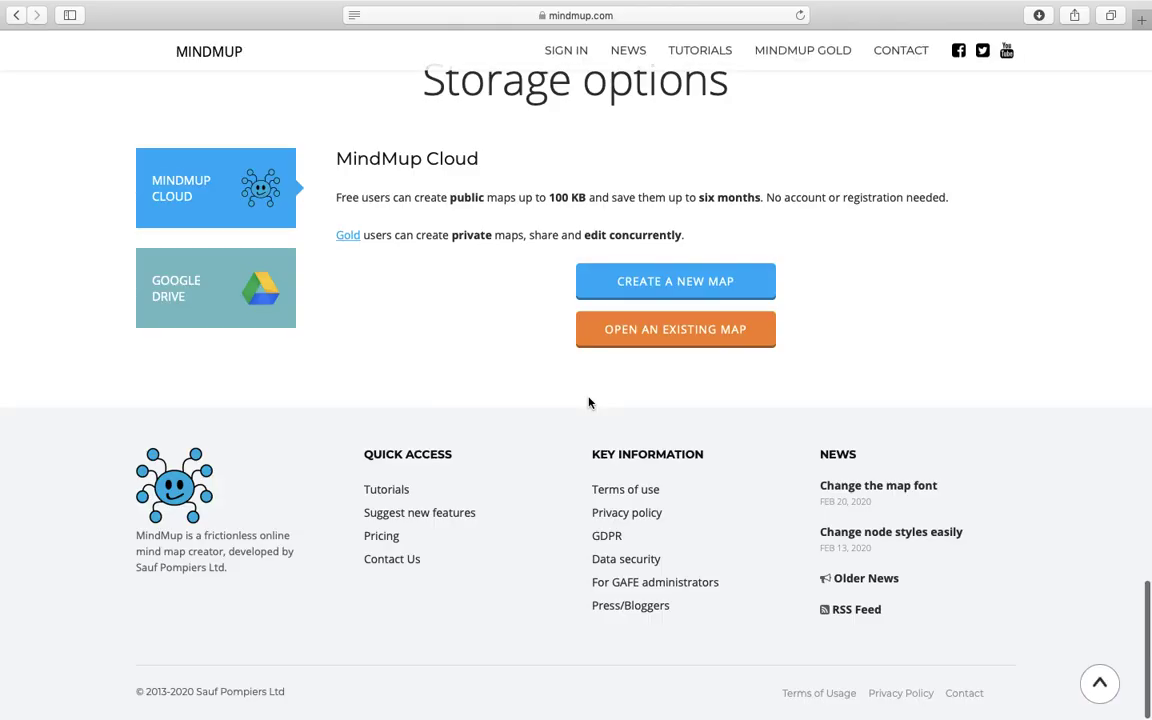
{"action": "left_click", "coordinate": [715, 293]}
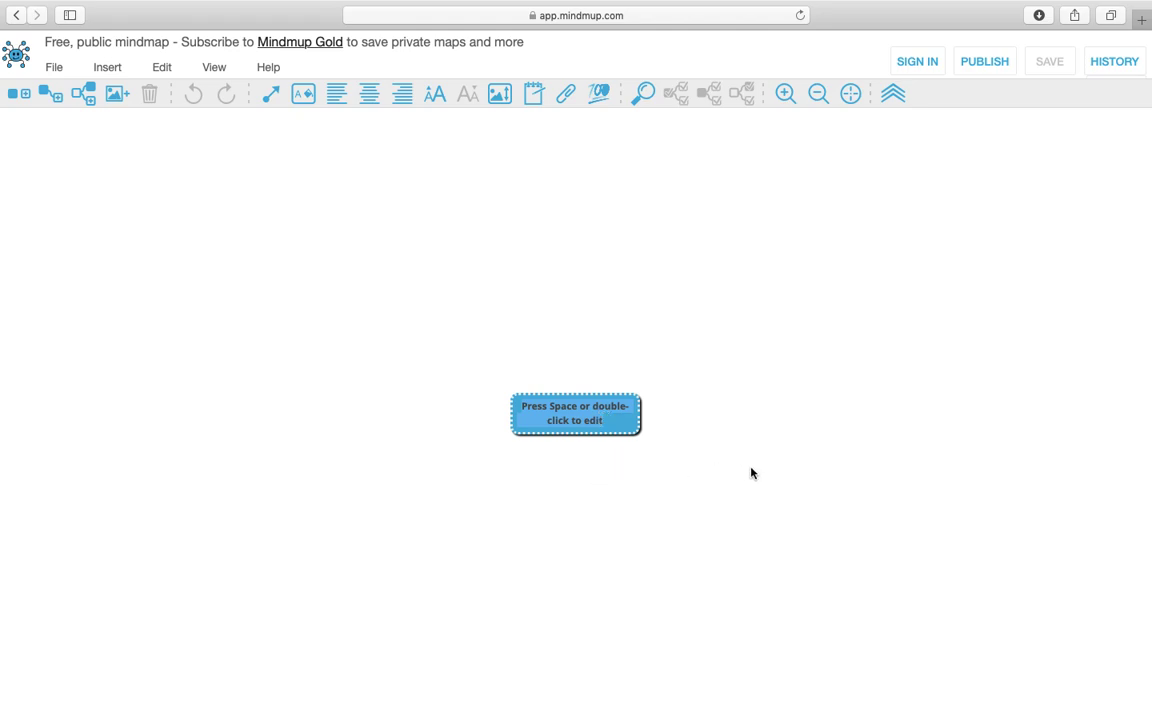
{"action": "type", "text": "Teleworkin"}
{"action": "type", "text": "g"}
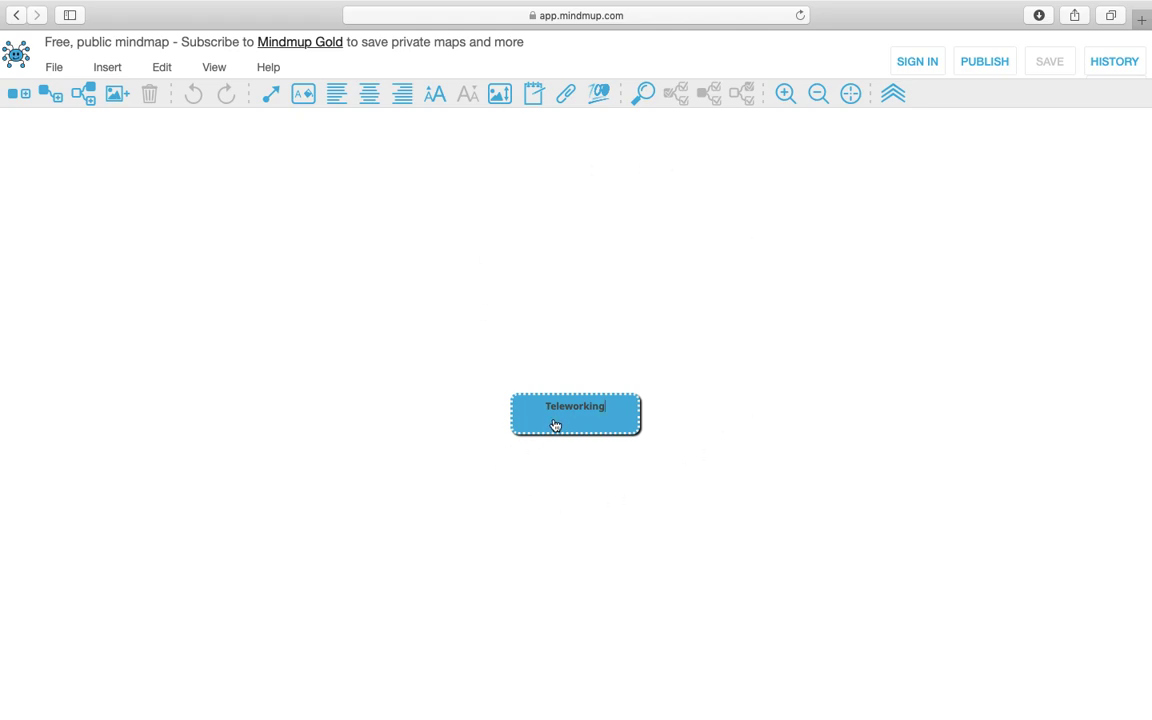
- Add a child node "Strategies" to Teleworking and place it well above and slightly right of the central node
{"action": "left_click", "coordinate": [51, 99]}
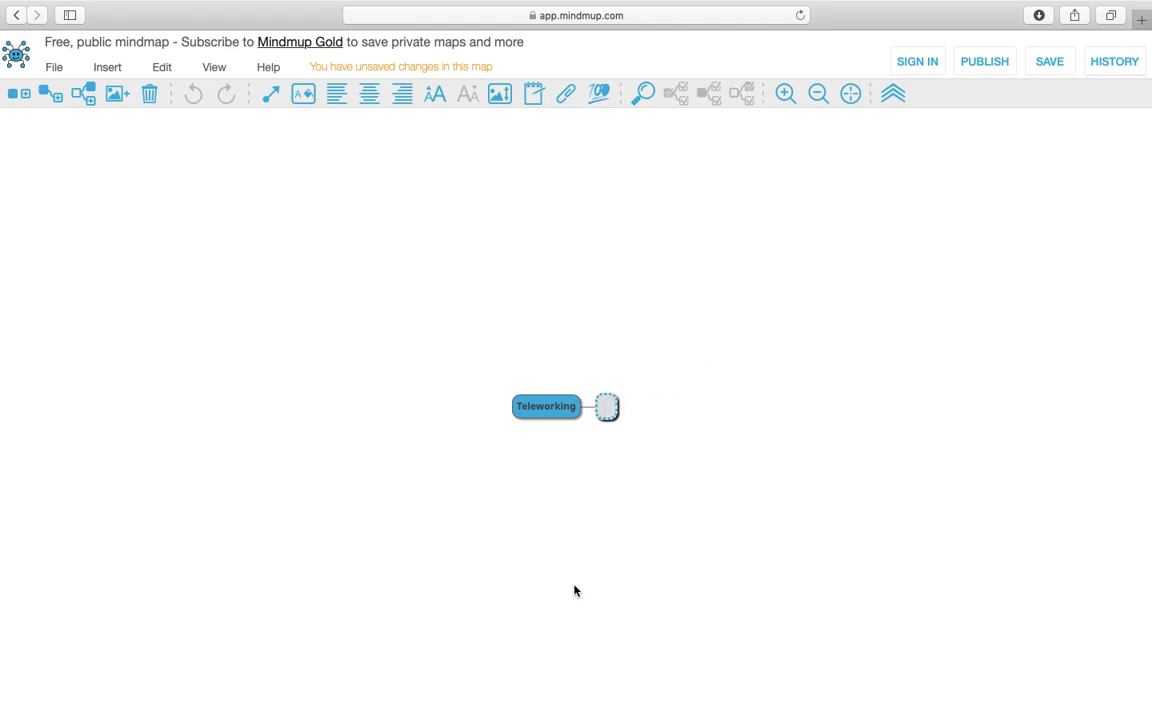
{"action": "type", "text": "Strategies"}
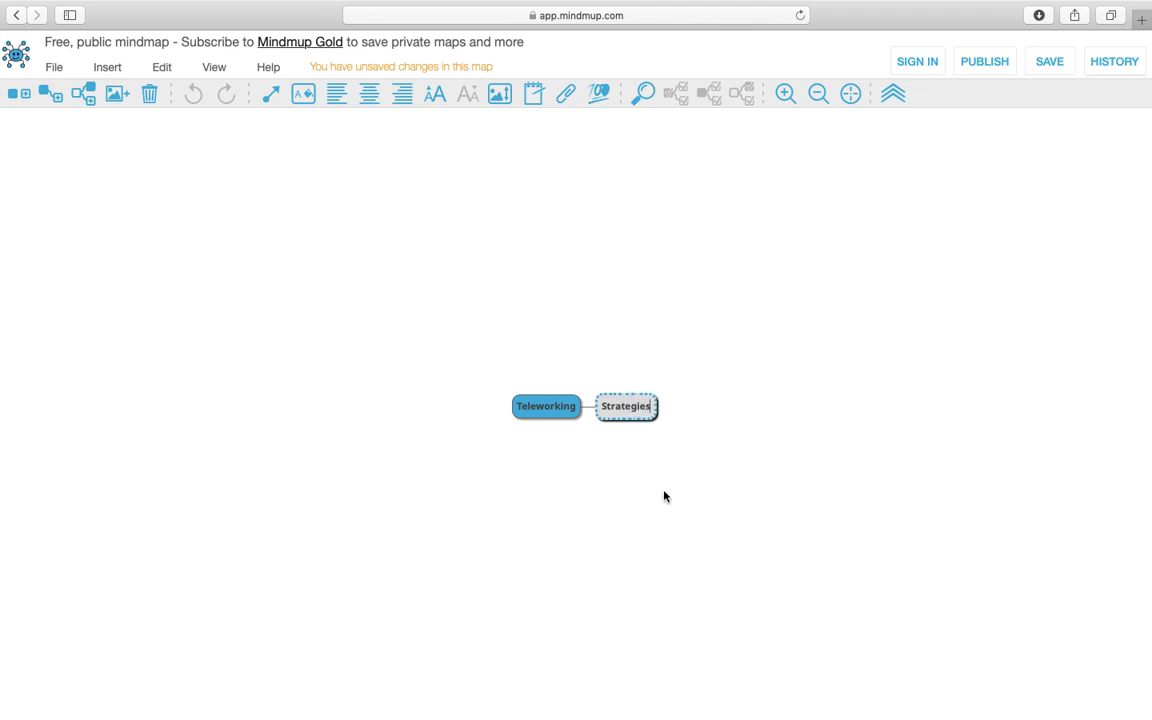
{"action": "key", "text": "Return"}
{"action": "left_click_drag", "start_coordinate": [611, 423], "coordinate": [612, 237]}
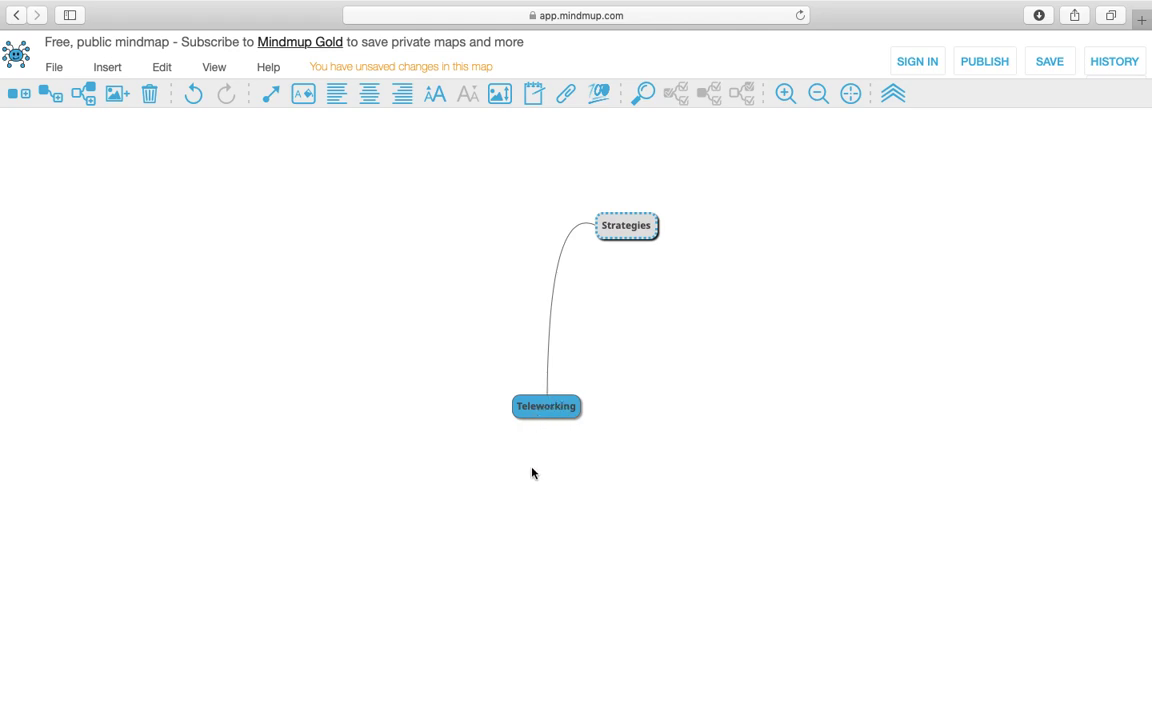
- Add a second child node "Skills" to Teleworking and place it above and to the left of the central node
{"action": "left_click", "coordinate": [539, 413]}
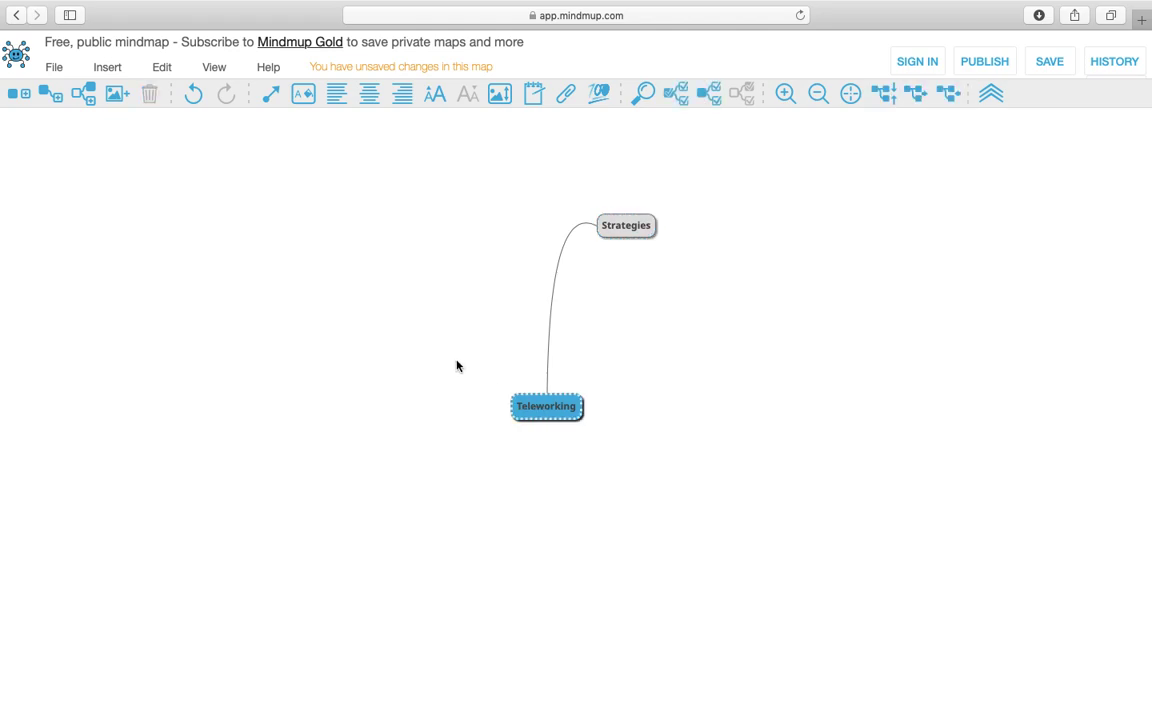
{"action": "left_click", "coordinate": [45, 96]}
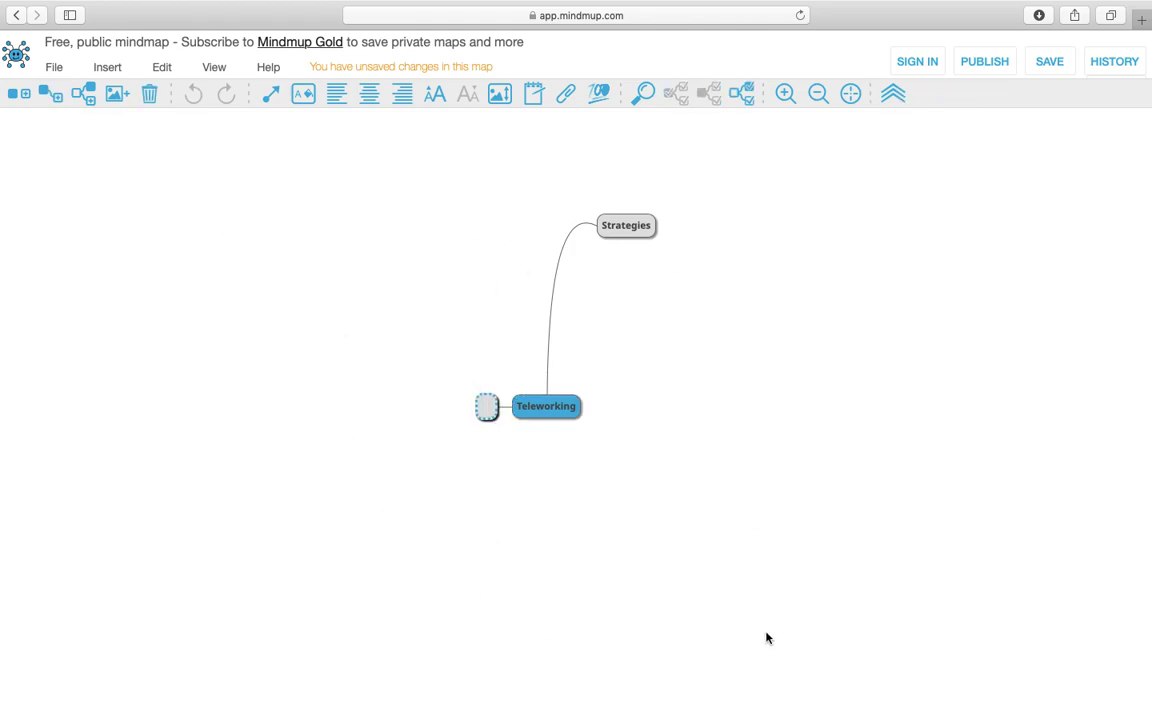
{"action": "type", "text": "Skills"}
{"action": "key", "text": "Return"}
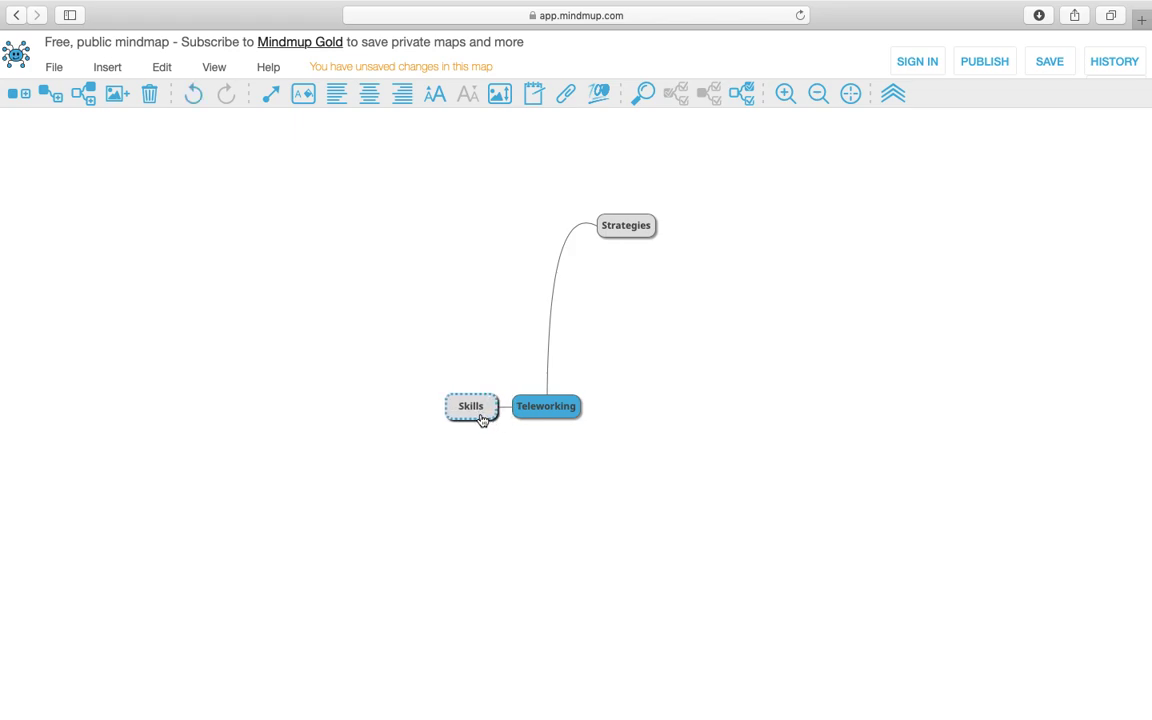
{"action": "left_click_drag", "start_coordinate": [480, 419], "coordinate": [468, 224]}
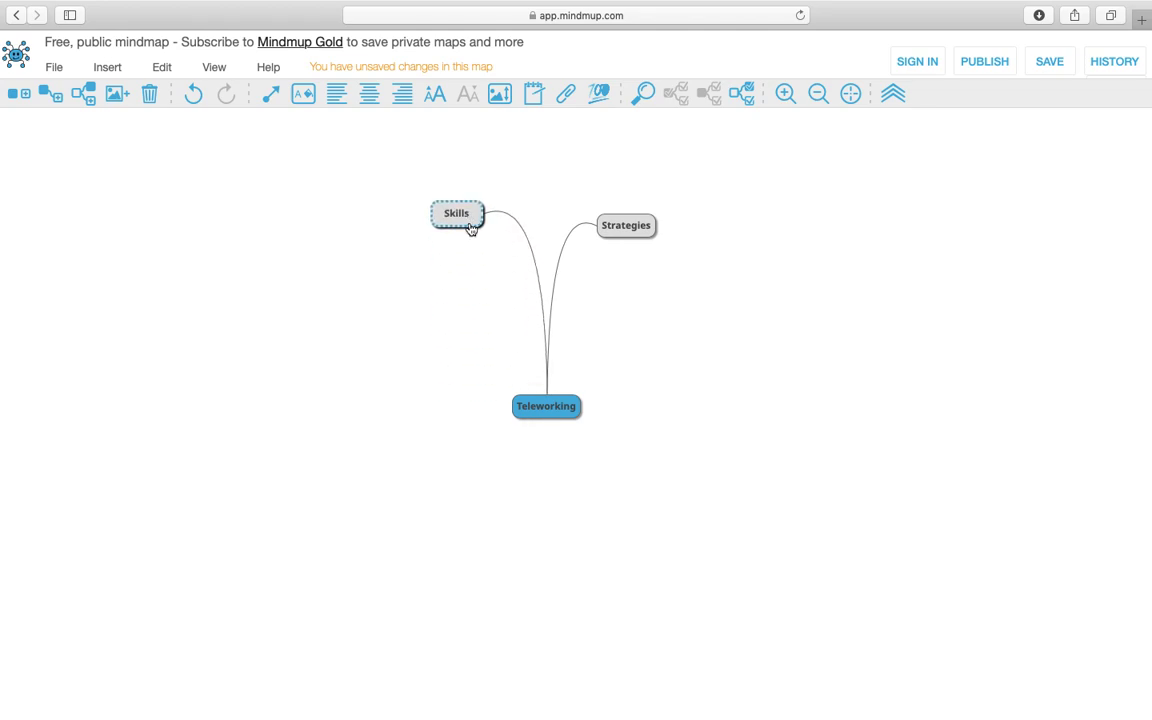
- Widen the Skills and Strategies nodes slightly
{"action": "left_click_drag", "start_coordinate": [483, 213], "coordinate": [502, 215]}
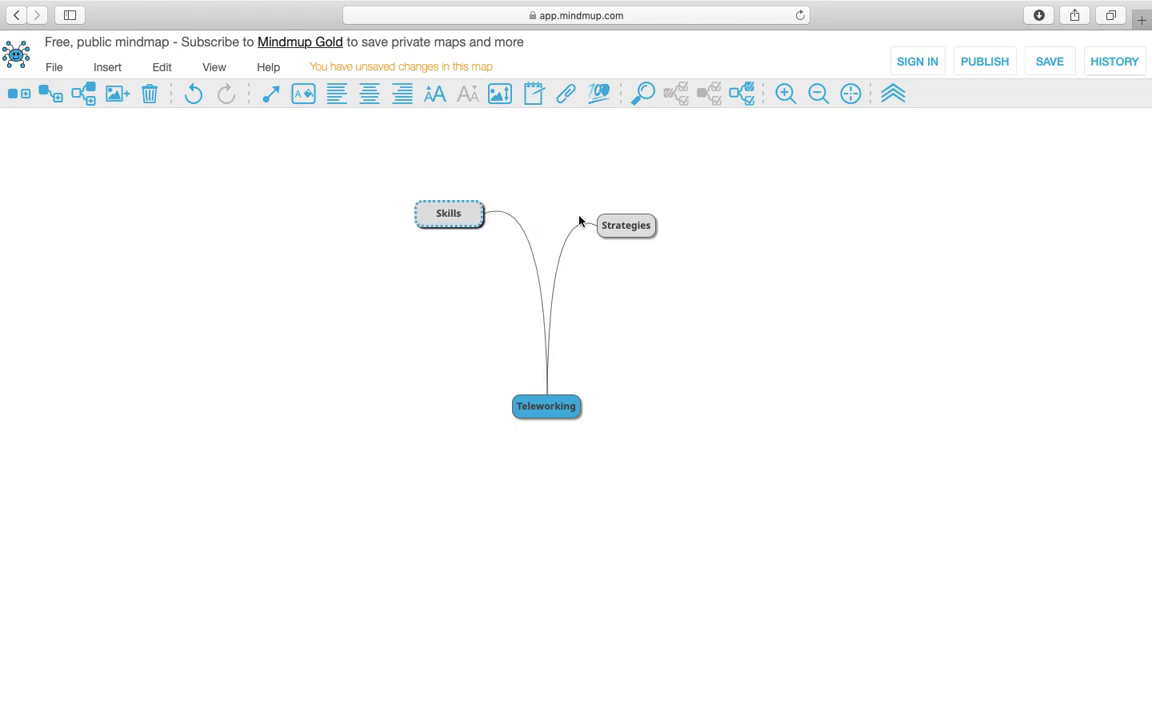
{"action": "left_click_drag", "start_coordinate": [660, 226], "coordinate": [675, 226]}
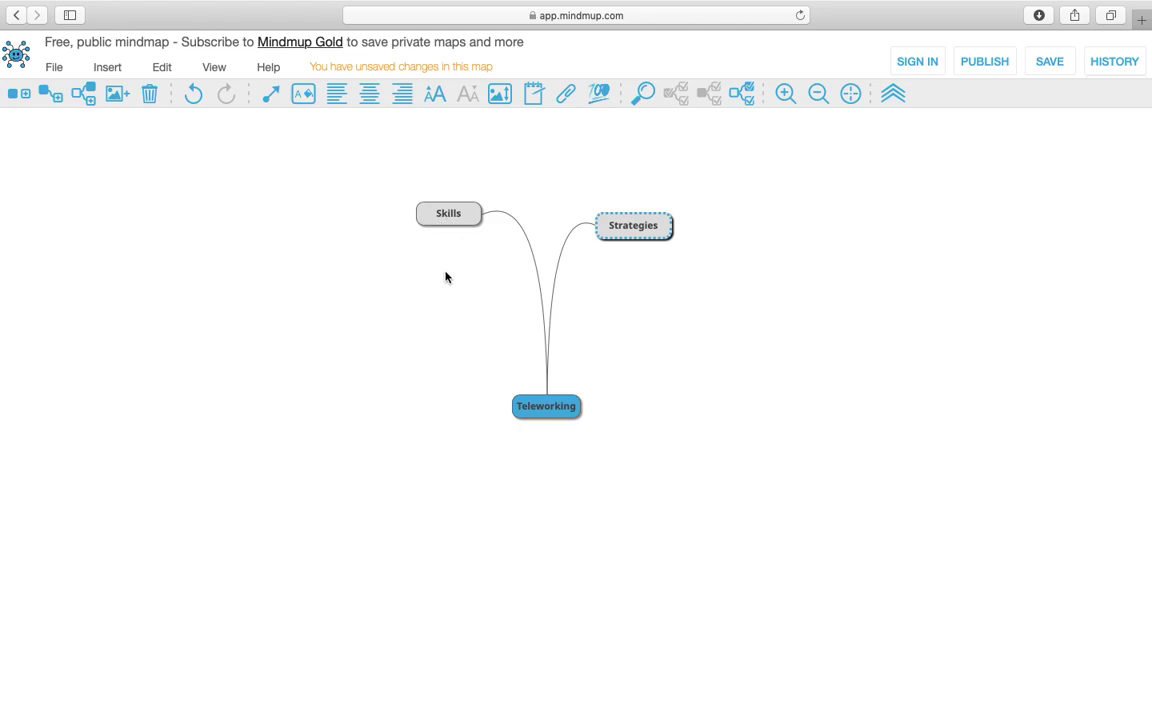
- Add a child node "Presentational skills" to Skills and place it below and to the left of its parent
{"action": "left_click", "coordinate": [447, 219]}
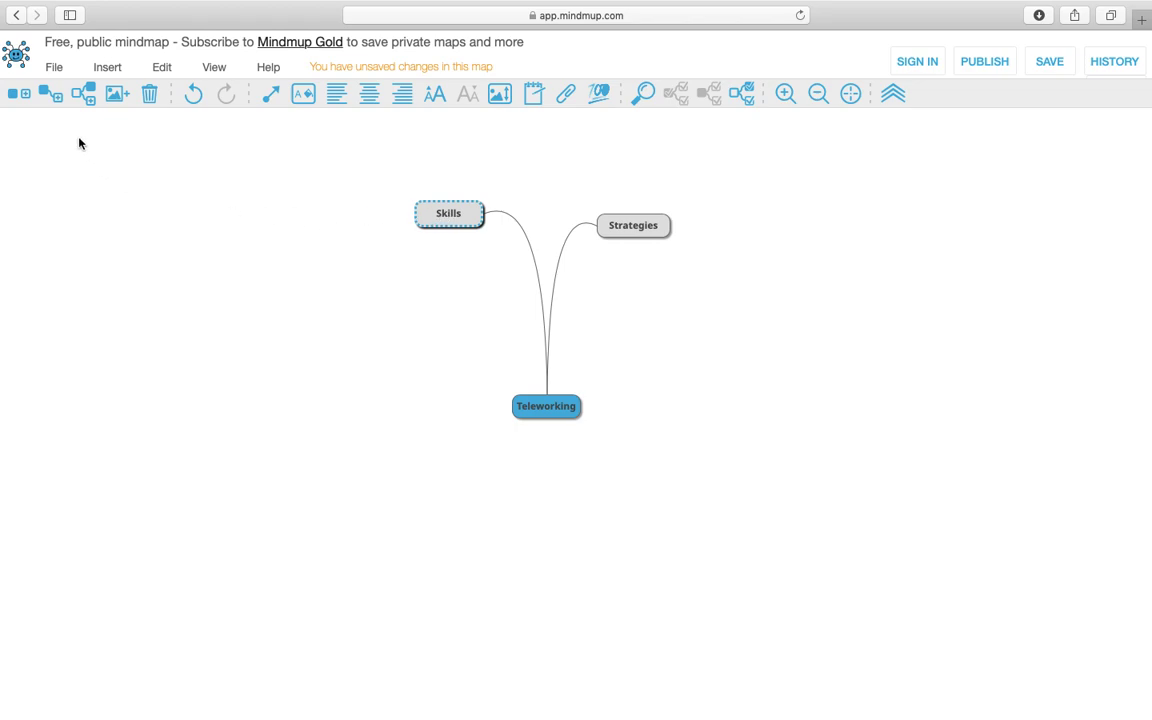
{"action": "left_click", "coordinate": [46, 98]}
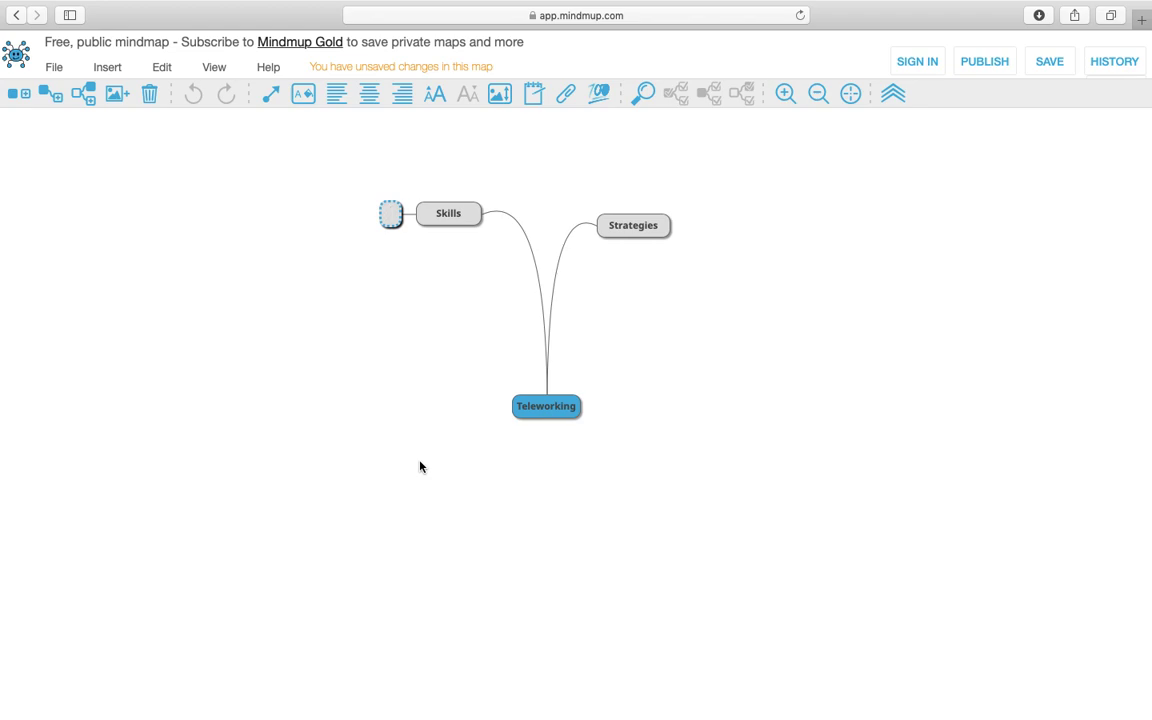
{"action": "type", "text": "Presentational skills"}
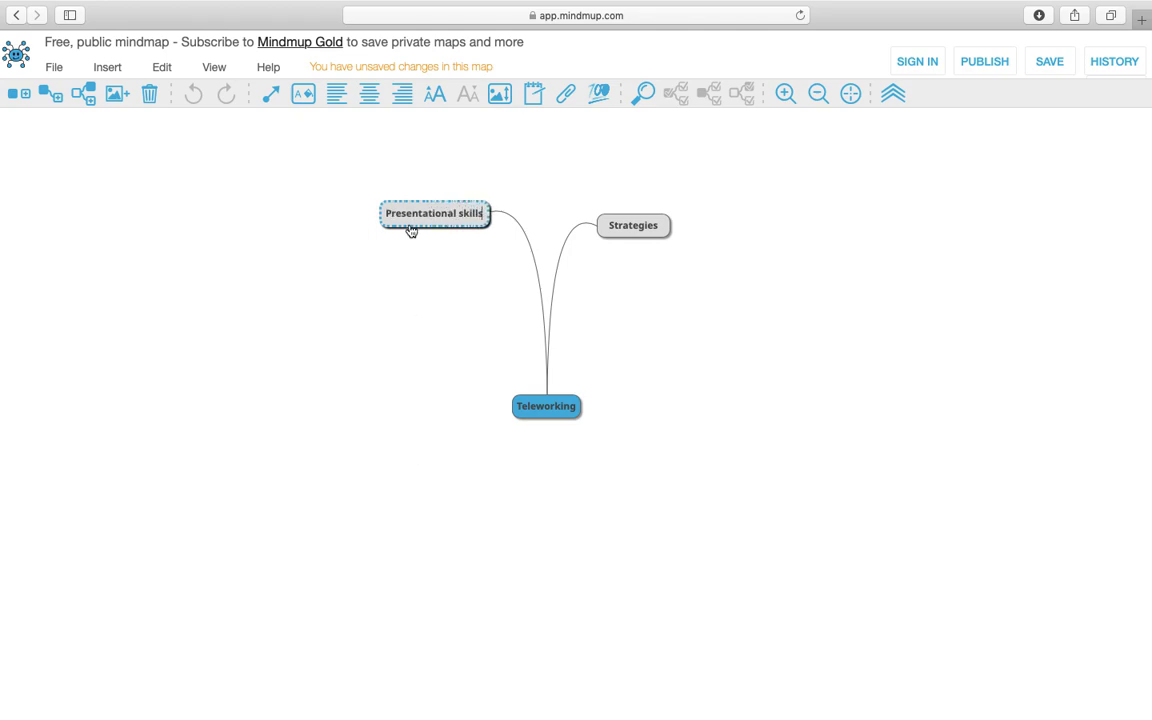
{"action": "key", "text": "shift+Tab"}
{"action": "type", "text": "Skills"}
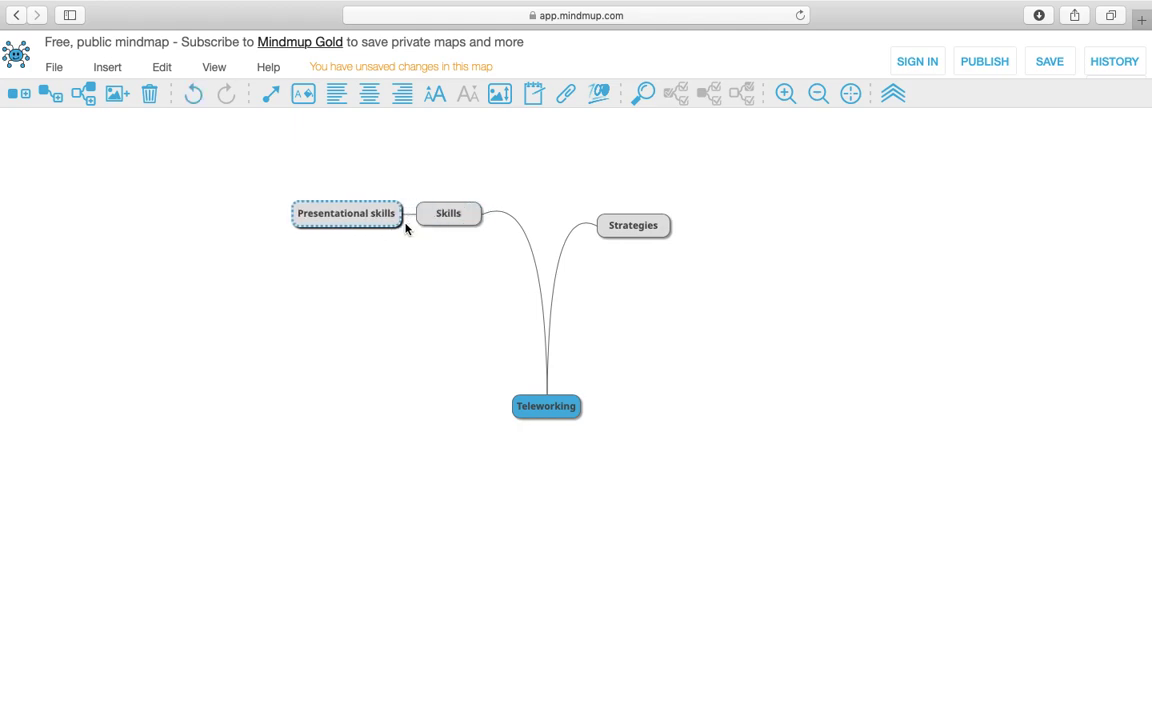
{"action": "left_click_drag", "start_coordinate": [386, 226], "coordinate": [279, 336]}
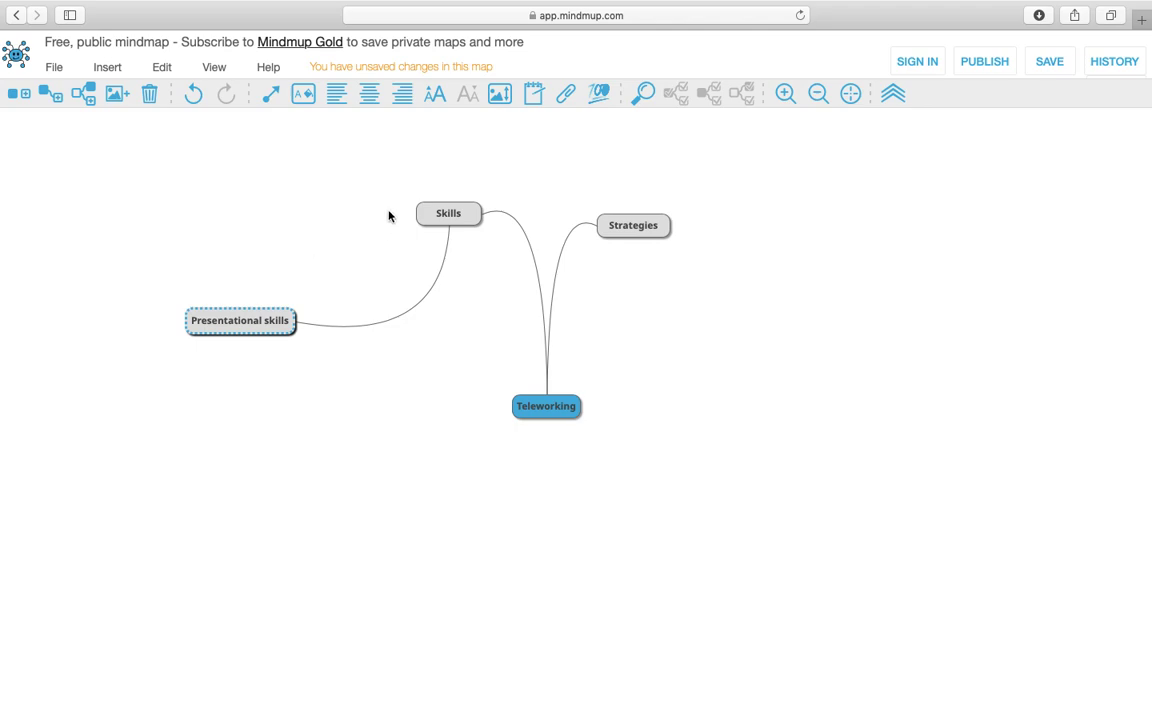
- Add a child node "Face to face communication" to Strategies and place it below and to the right of its parent
{"action": "left_click", "coordinate": [639, 229]}
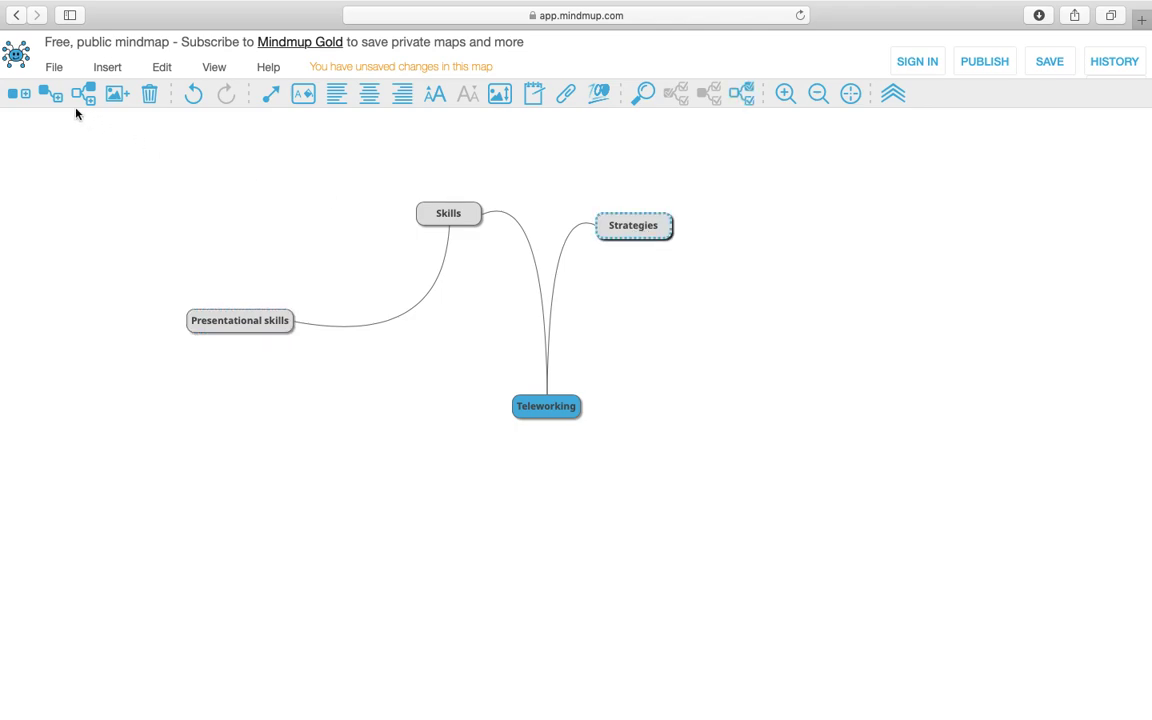
{"action": "left_click", "coordinate": [48, 96]}
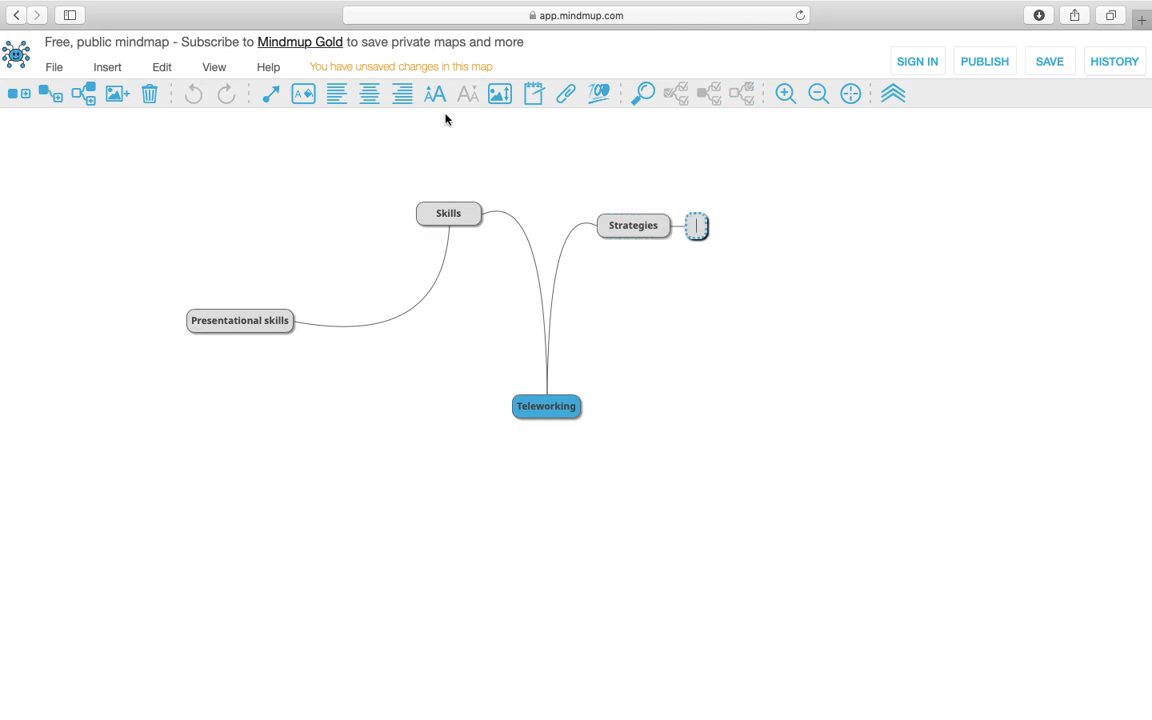
{"action": "type", "text": "Face to"}
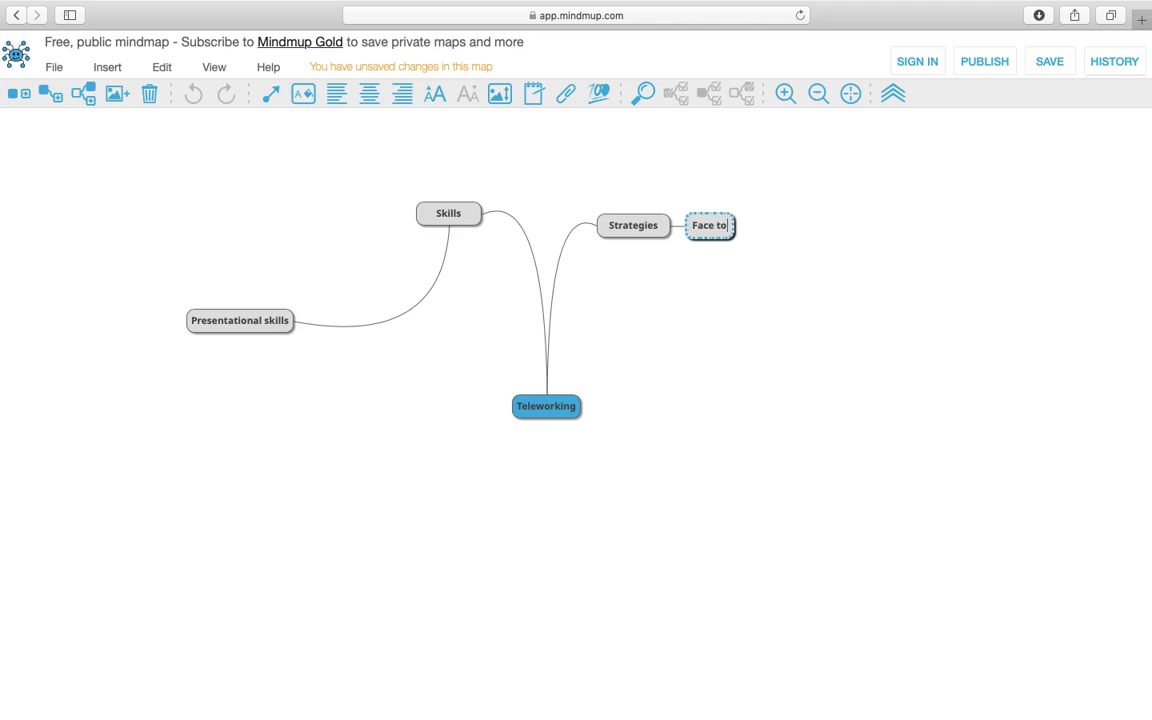
{"action": "type", "text": " face co"}
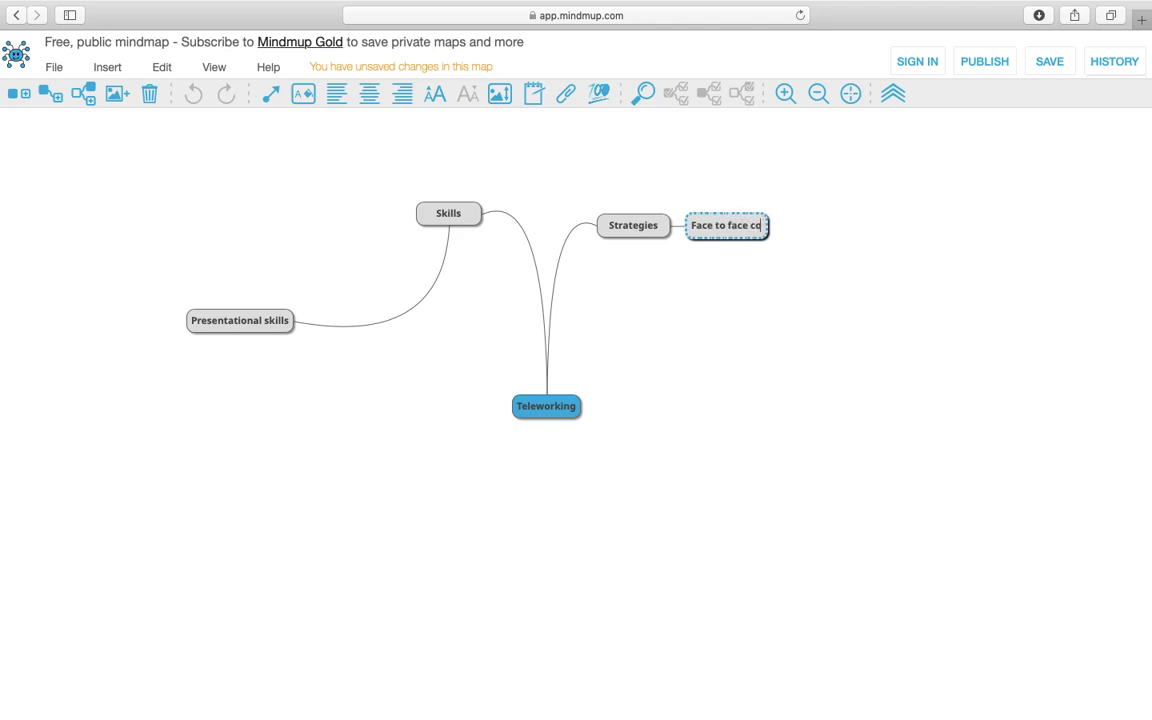
{"action": "type", "text": "mmunicat"}
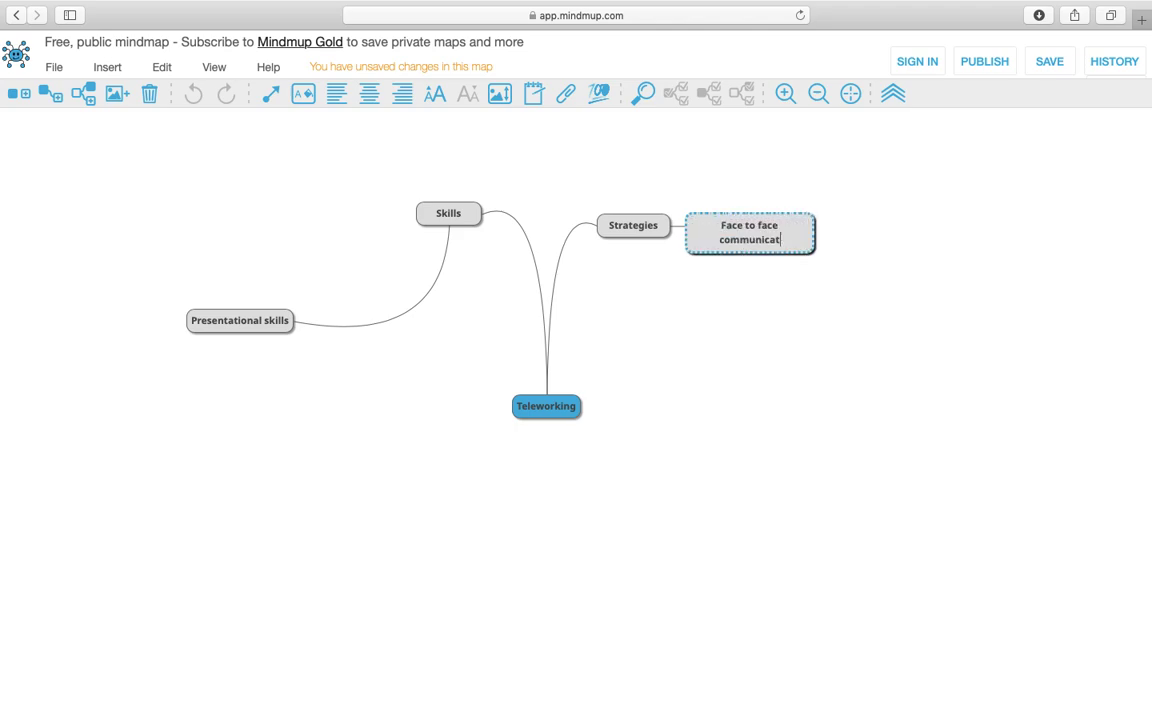
{"action": "type", "text": "ion"}
{"action": "key", "text": "Return"}
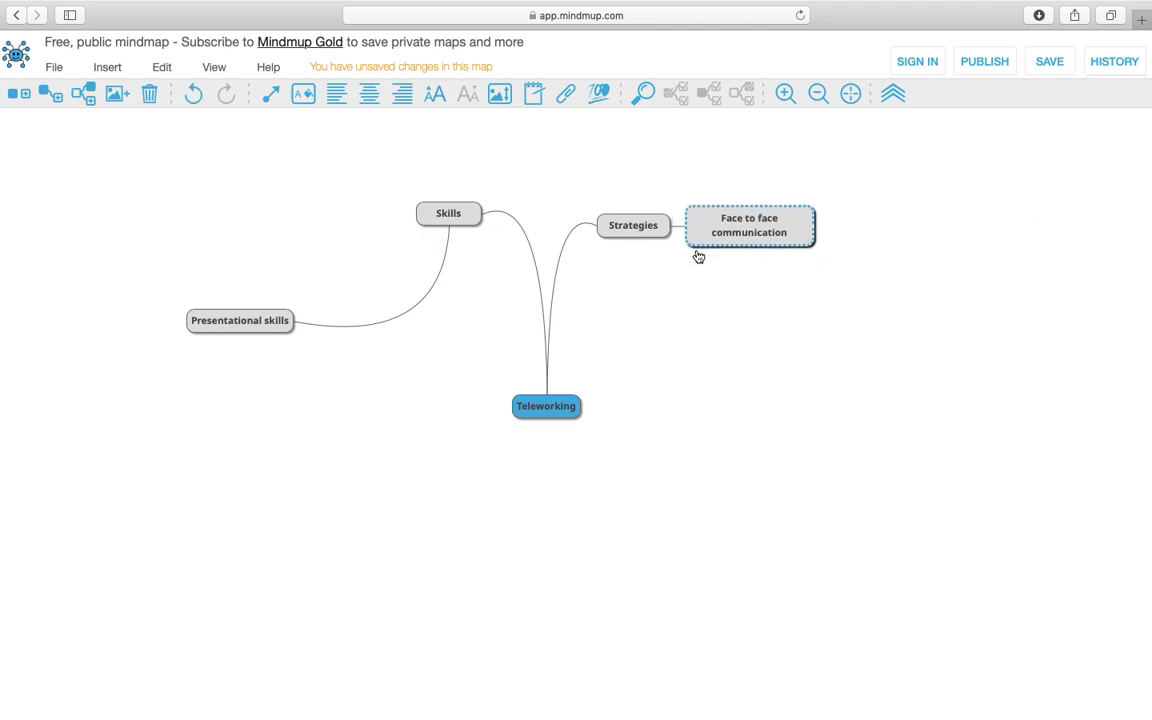
{"action": "left_click_drag", "start_coordinate": [701, 247], "coordinate": [727, 343]}
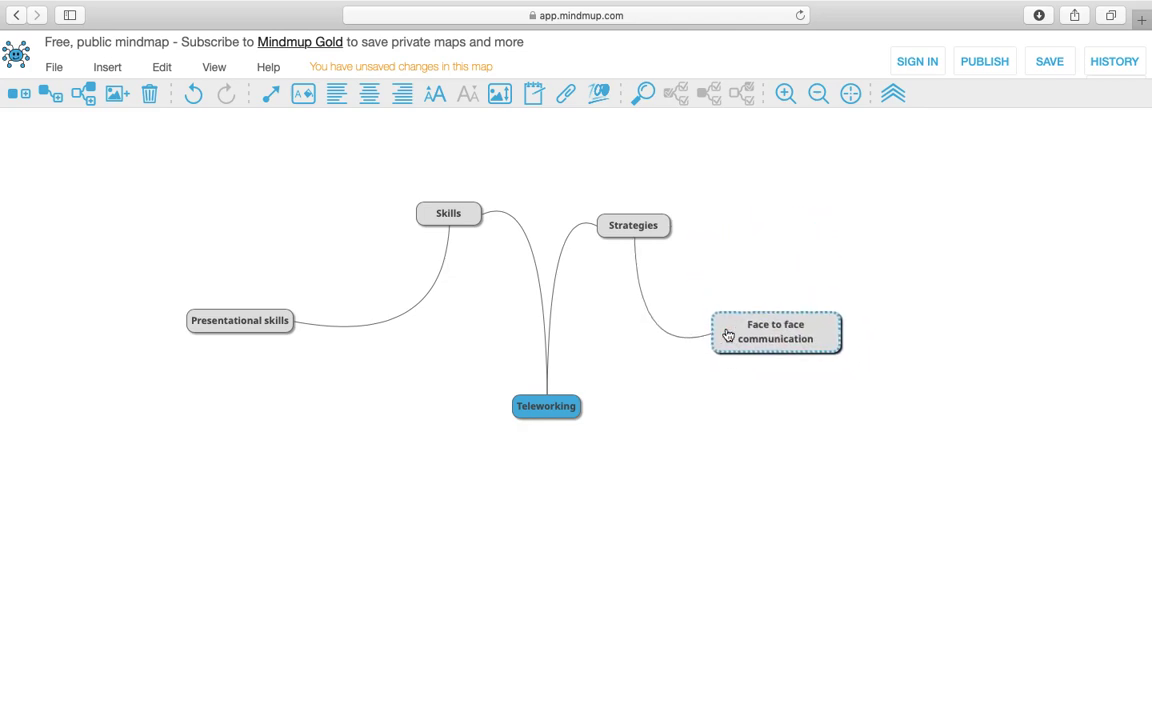
- Add another child node to Strategies with the text "Clear expectation"
{"action": "left_click", "coordinate": [641, 234]}
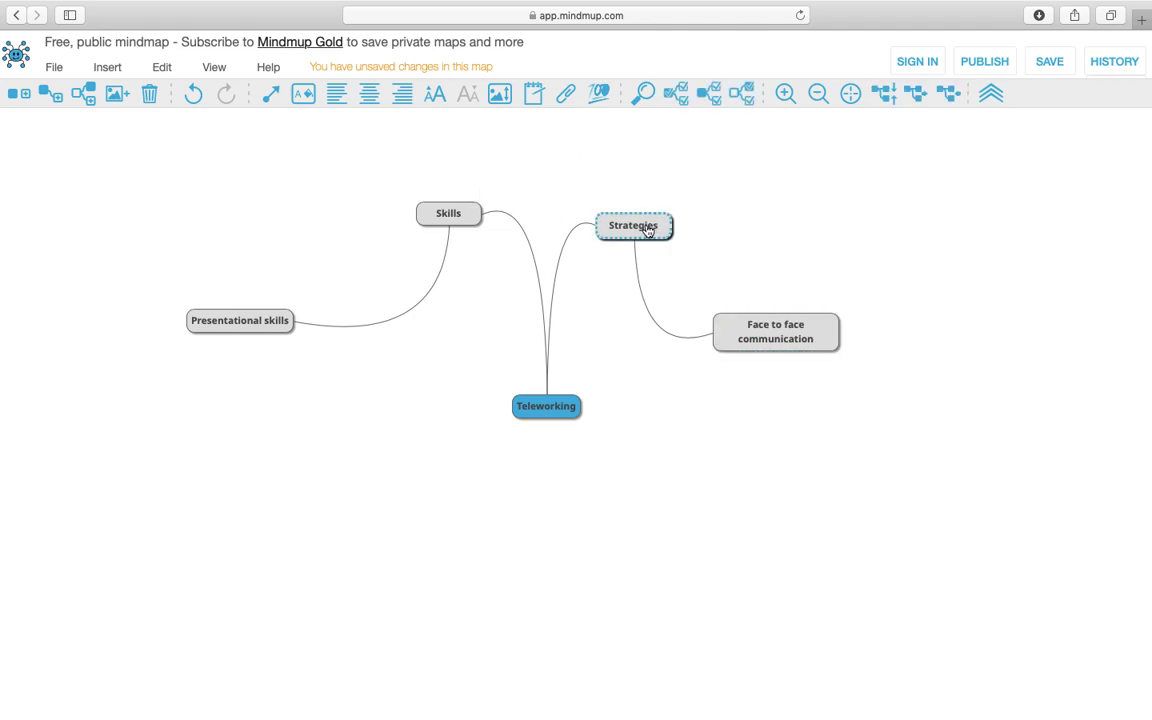
{"action": "left_click", "coordinate": [43, 97]}
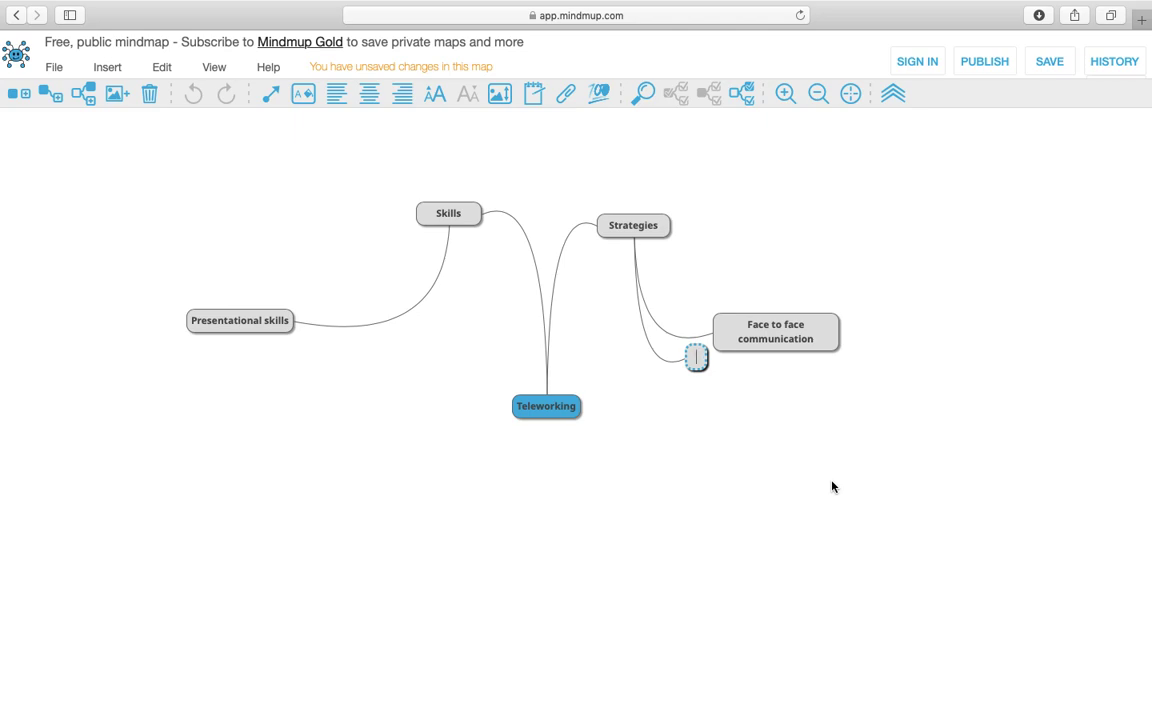
{"action": "type", "text": "clear expectation"}
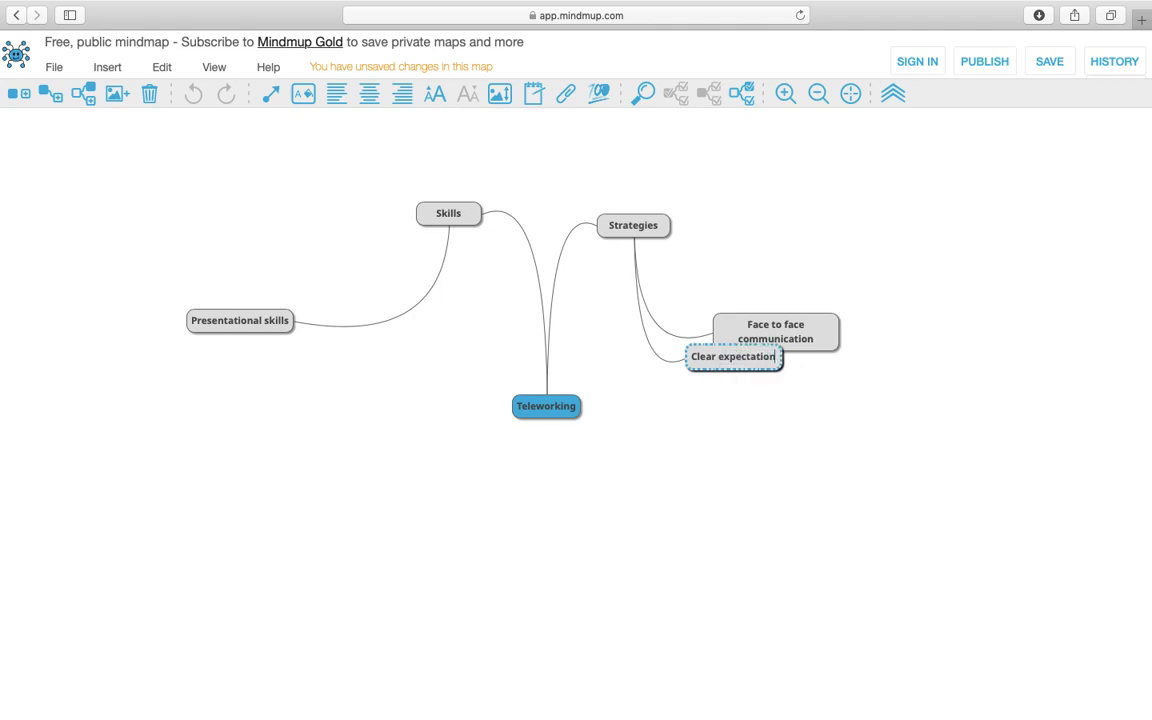